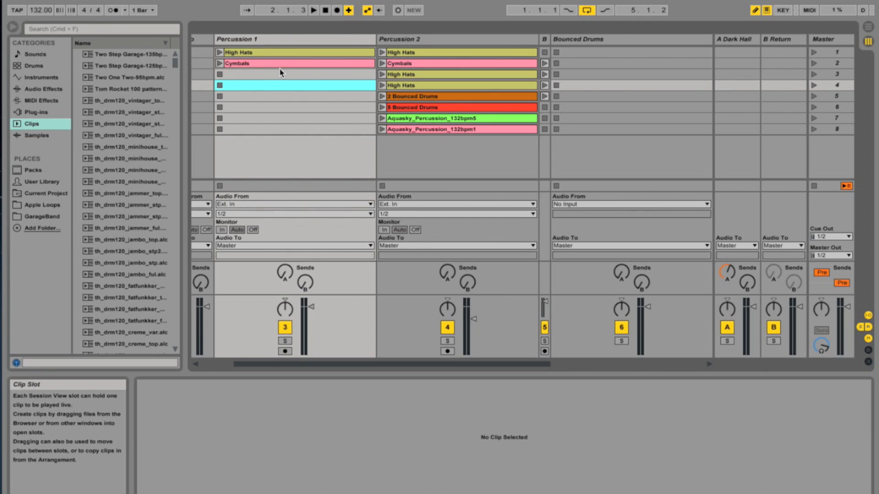
- Audition the High Hats clip on Percussion 1 and the Cymbals clip on Percussion 2, stopping each one
left_click(220, 53)
left_click(219, 52)
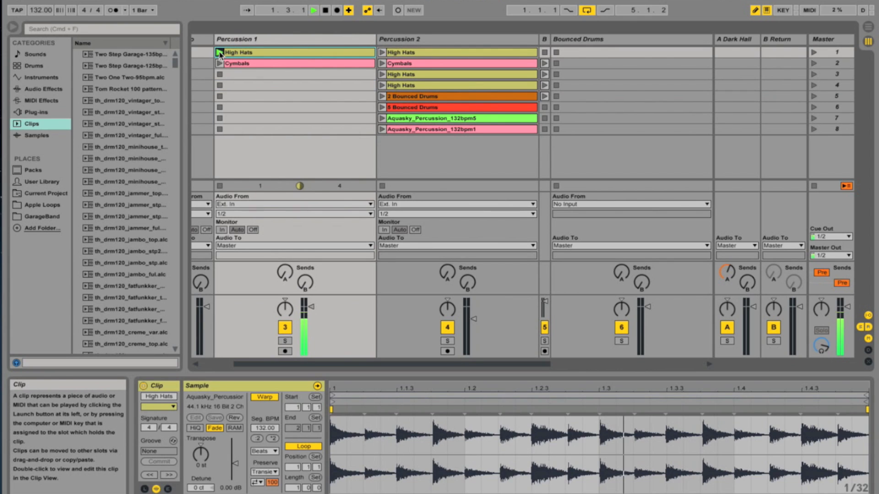
left_click(220, 74)
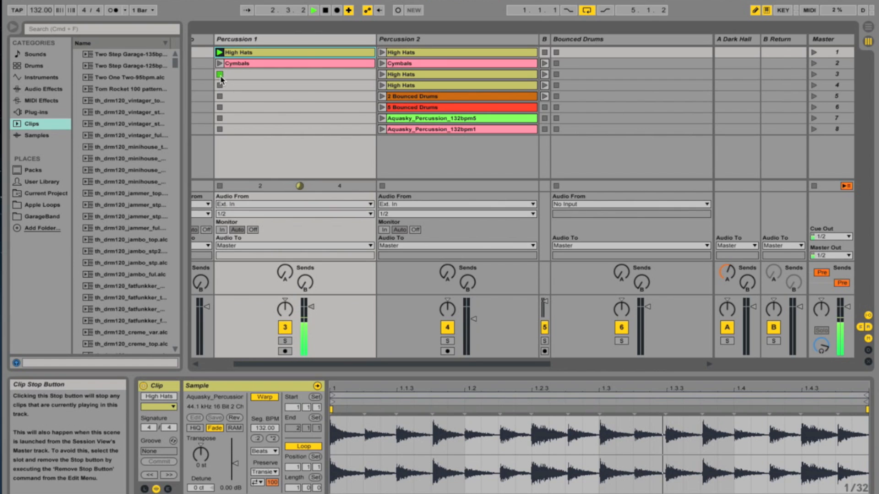
left_click(382, 63)
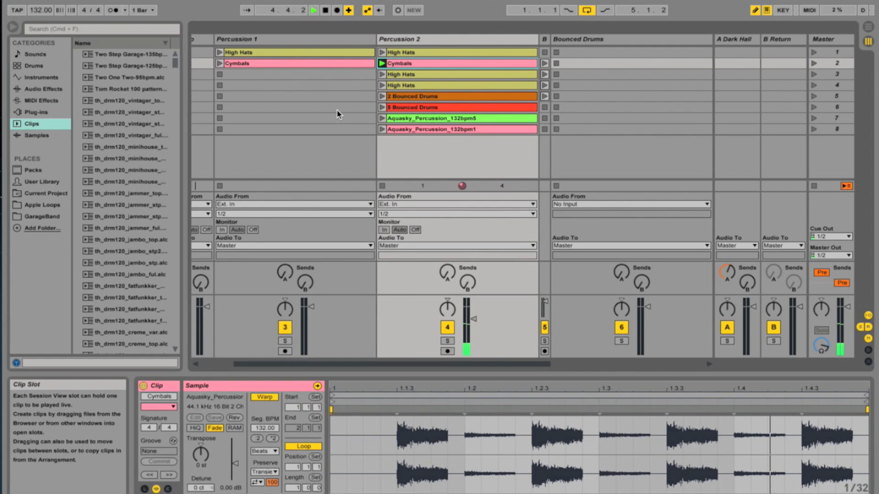
left_click(383, 187)
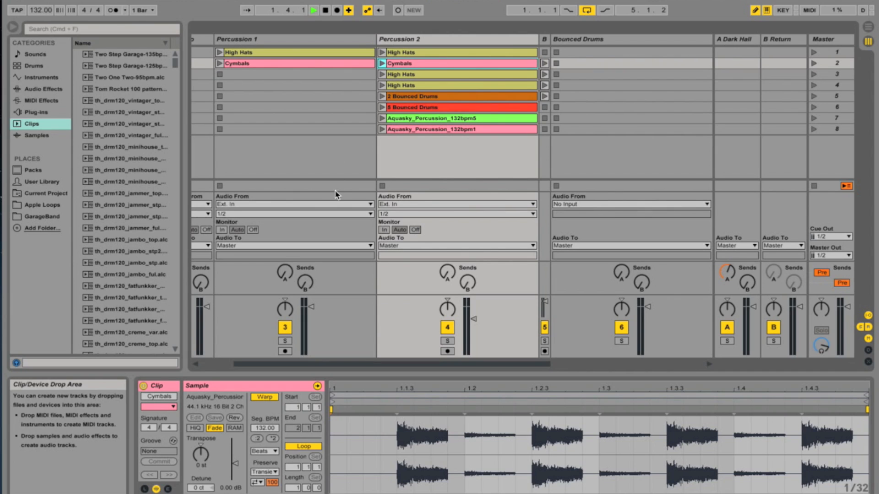
- Route the audio output of both Percussion 1 and Percussion 2 to the Bounced Drums track
left_click(336, 246)
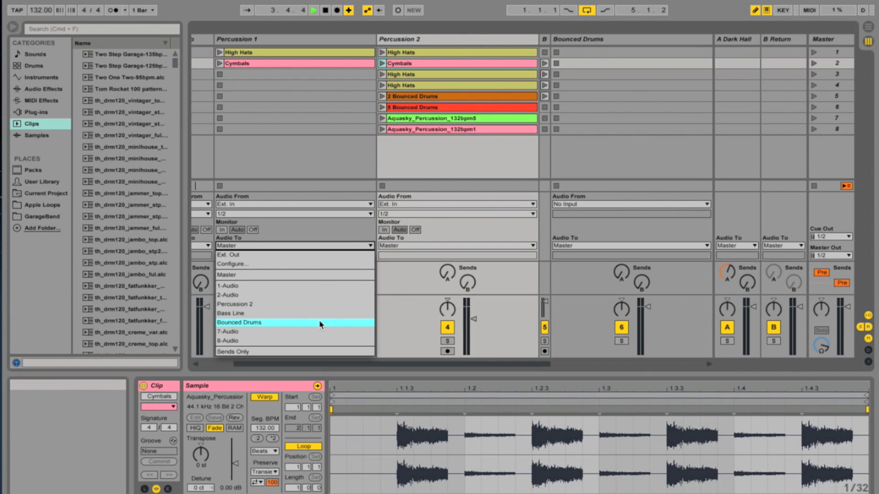
left_click(319, 323)
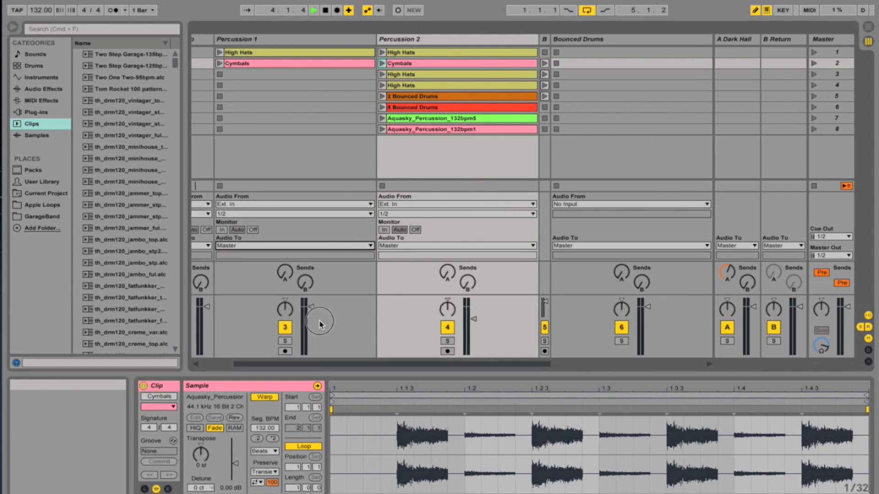
left_click(451, 247)
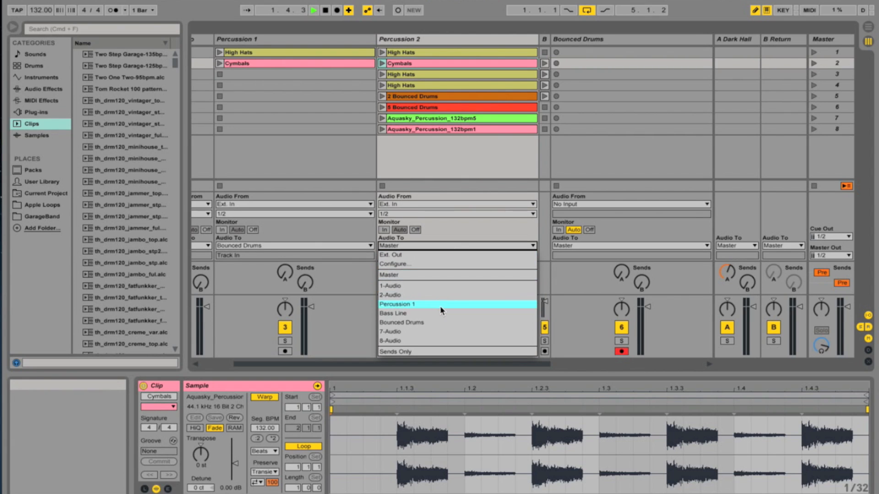
left_click(436, 322)
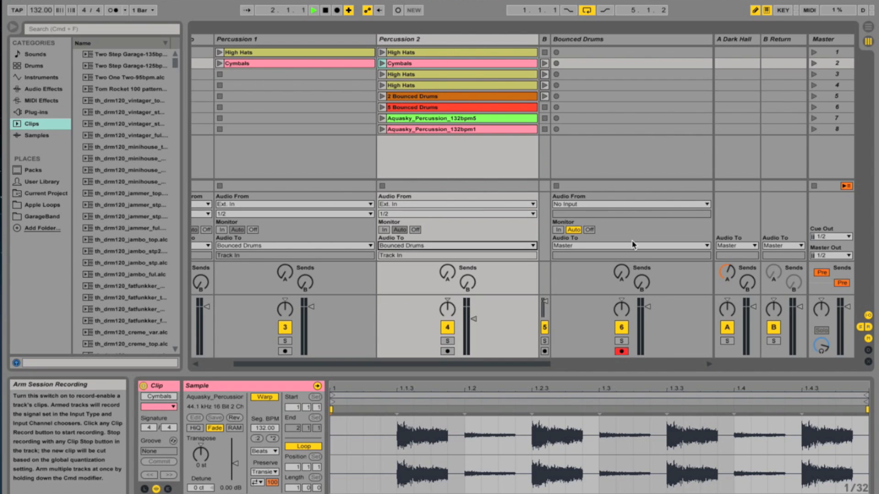
- Record Percussion 1's High Hats and Percussion 2's Cymbals playing together into scene 2 of Bounced Drums for about two bars, ending with all three tracks stopped
left_click(219, 53)
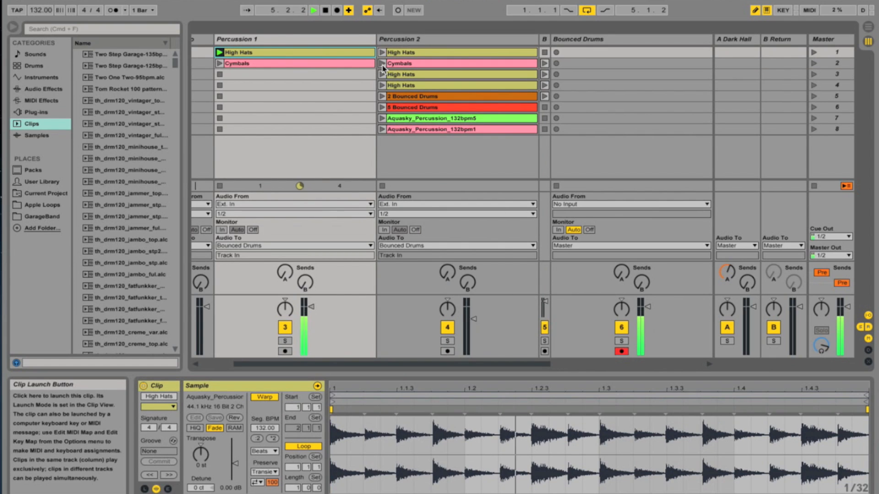
left_click(382, 64)
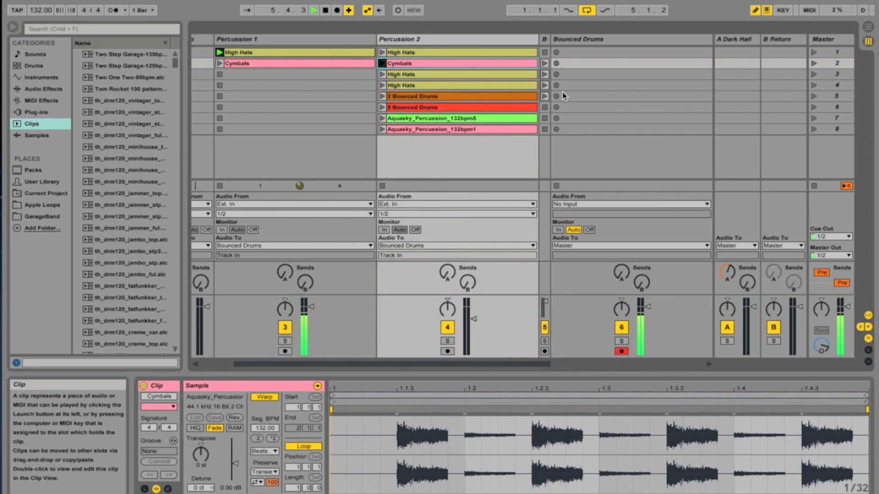
left_click(556, 63)
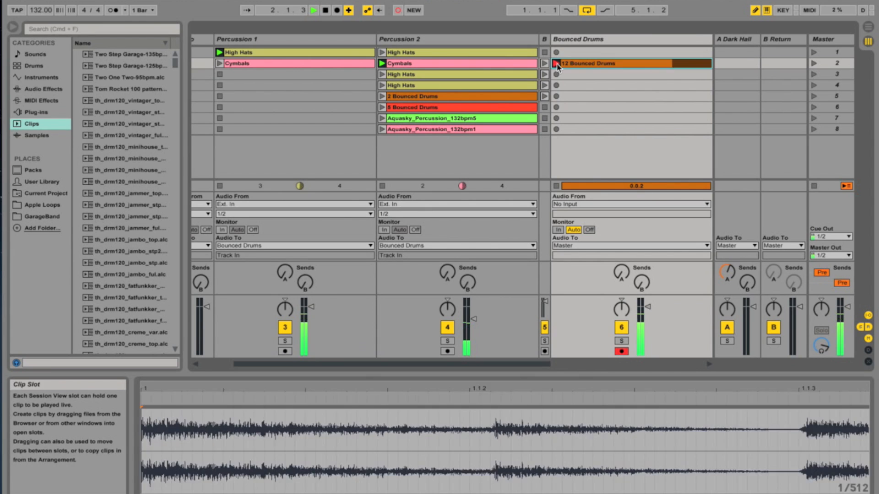
left_click(556, 186)
left_click(383, 186)
left_click(220, 186)
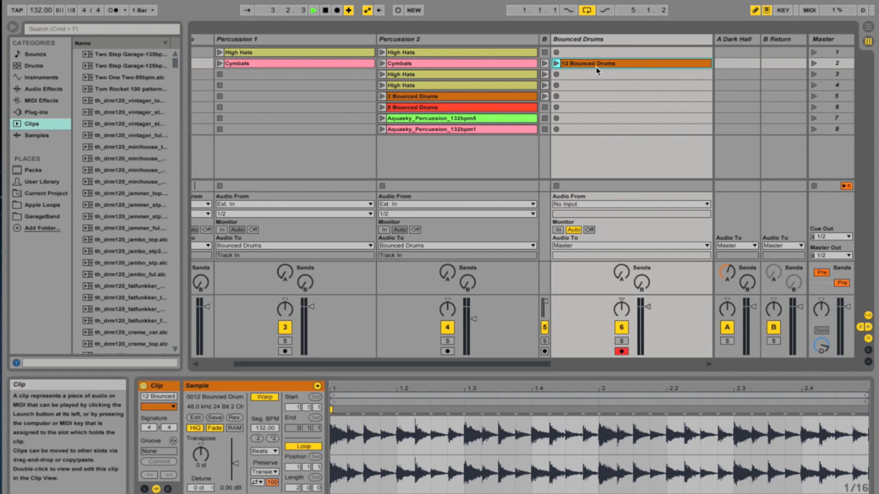
- Play back the recorded clip on Bounced Drums and compare its waveform with the source High Hats and Cymbals clips
left_click(558, 65)
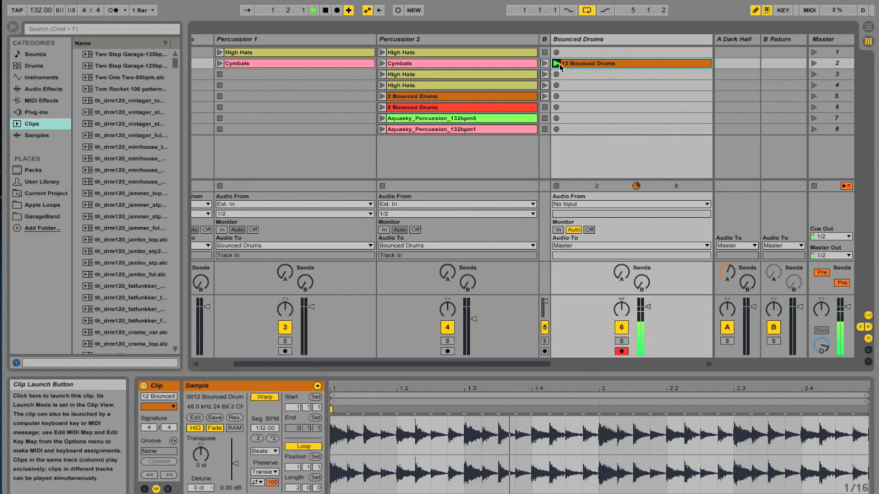
left_click(557, 186)
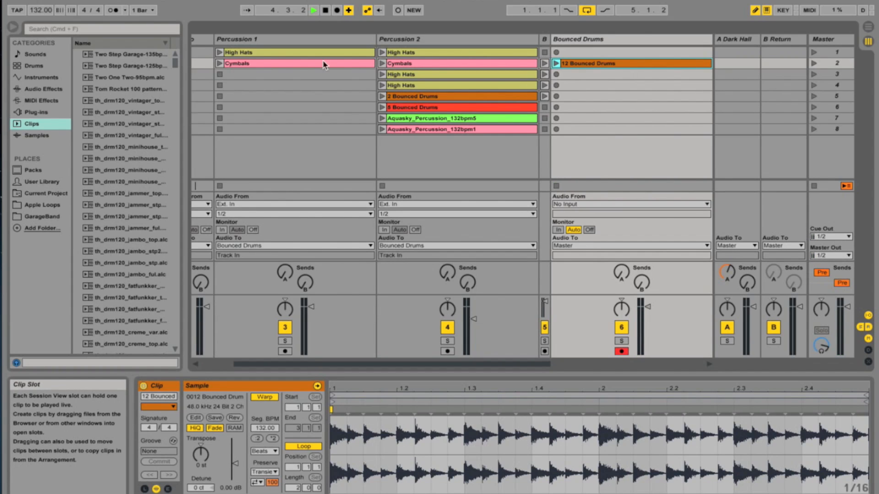
left_click(282, 54)
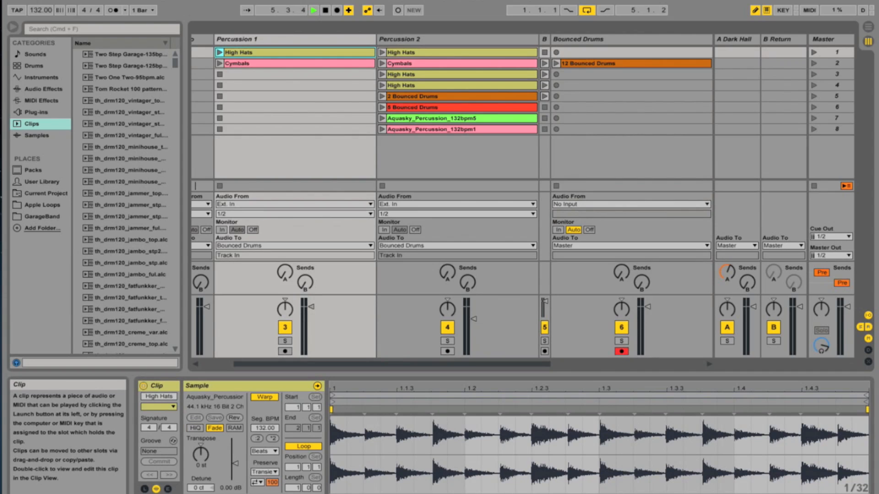
left_click(417, 64)
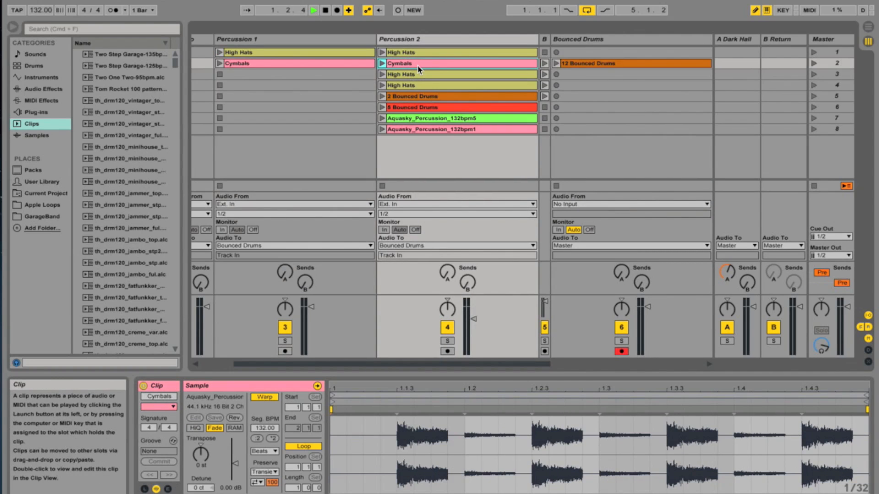
left_click(628, 64)
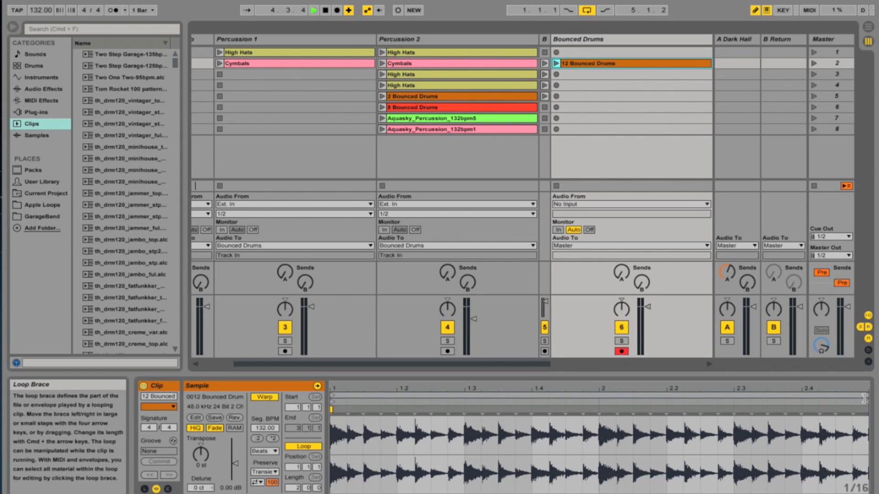
- Shorten the bounced clip's loop to one bar and move the clip to scene 6 of Percussion 1, with playback stopped
mouse_move(867, 396)
left_mouse_down()
mouse_move(580, 395)
mouse_move(598, 394)
left_mouse_up()
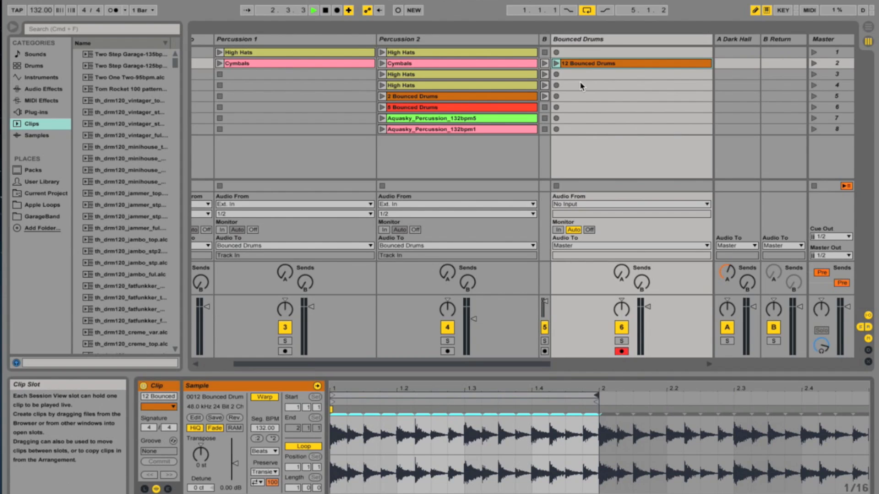
left_click(556, 64)
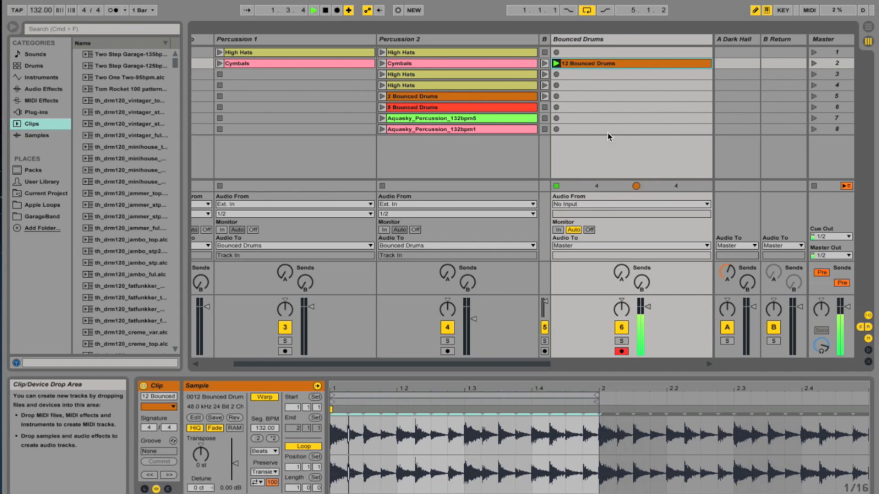
left_click_drag(627, 64, 297, 108)
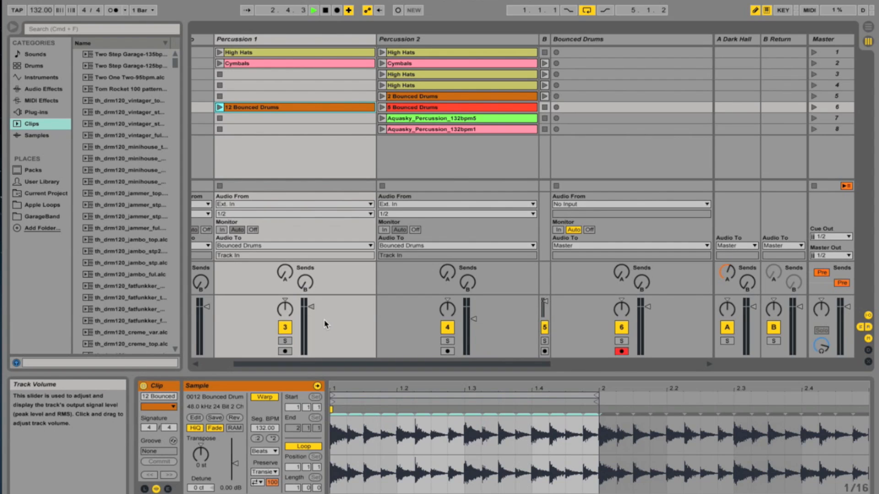
left_click(325, 10)
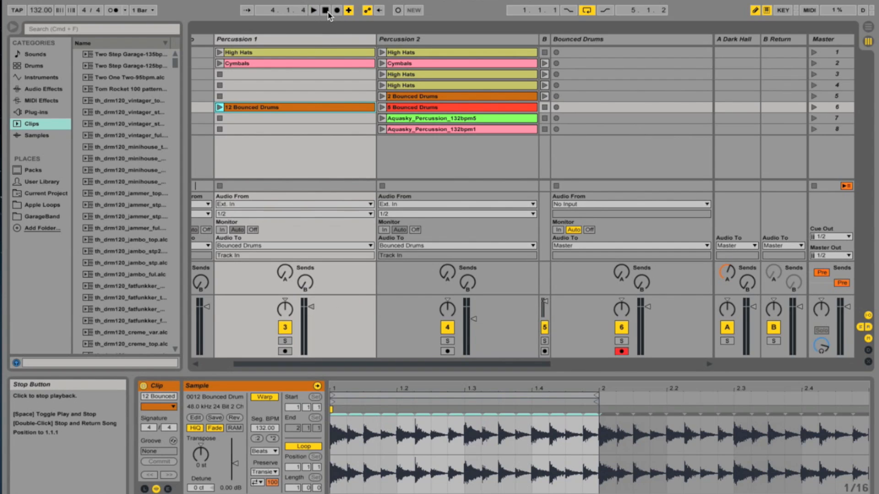
- Route the audio output of Percussion 1 and Percussion 2 back to Master
left_click(307, 246)
left_click(293, 275)
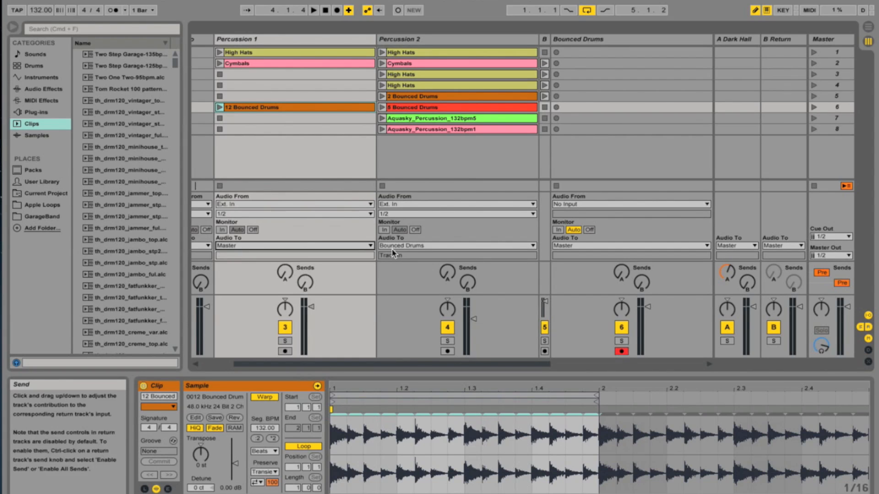
left_click(435, 245)
left_click(423, 276)
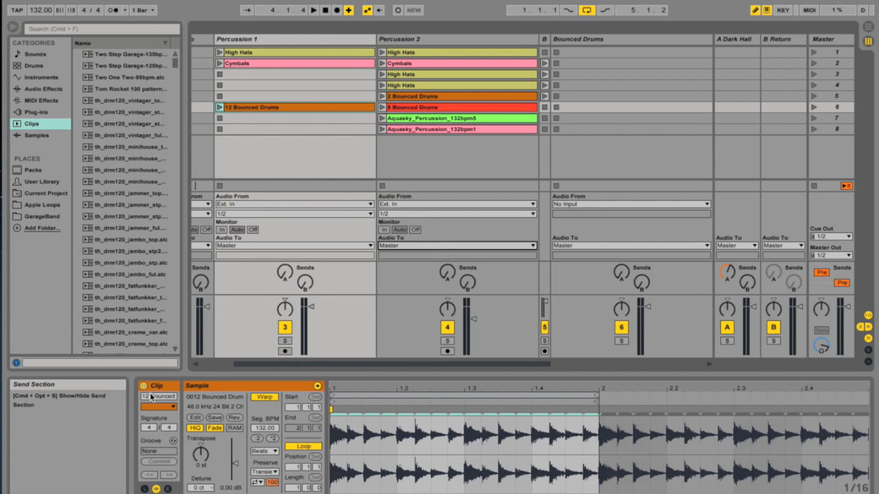
- Enable all sends on the Bass Line track and turn its send A fully up
mouse_move(2, 417)
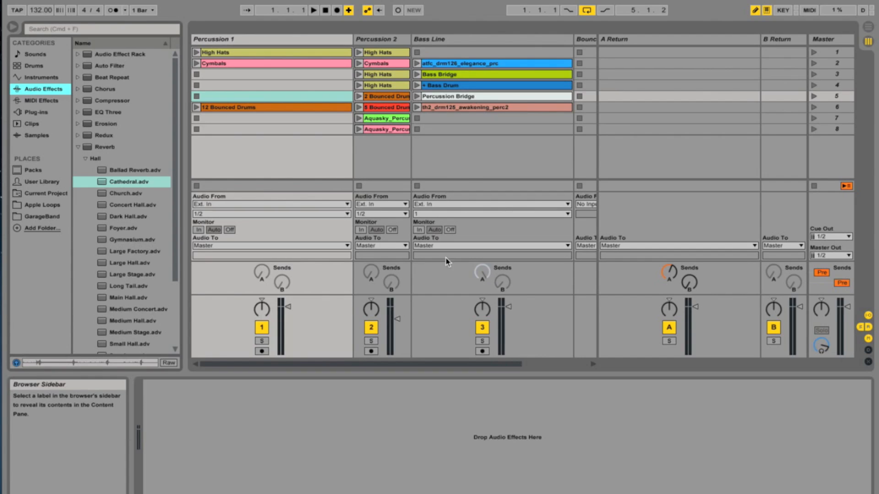
right_click(486, 280)
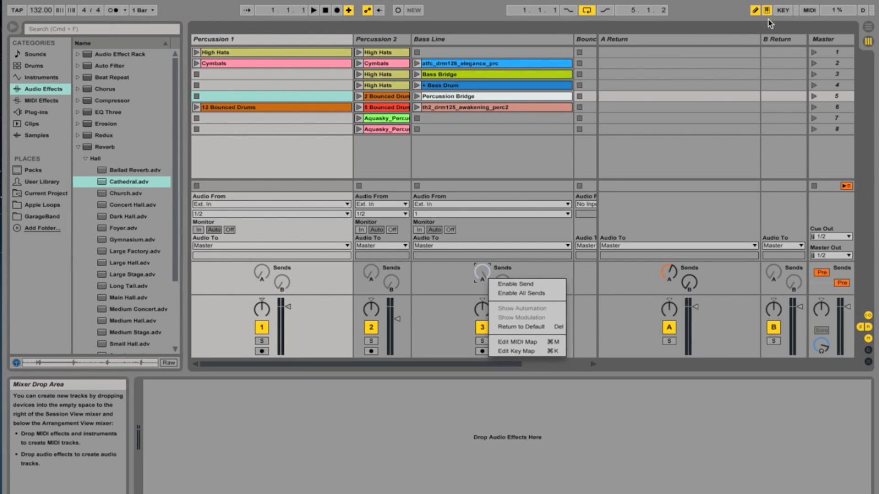
left_click(456, 273)
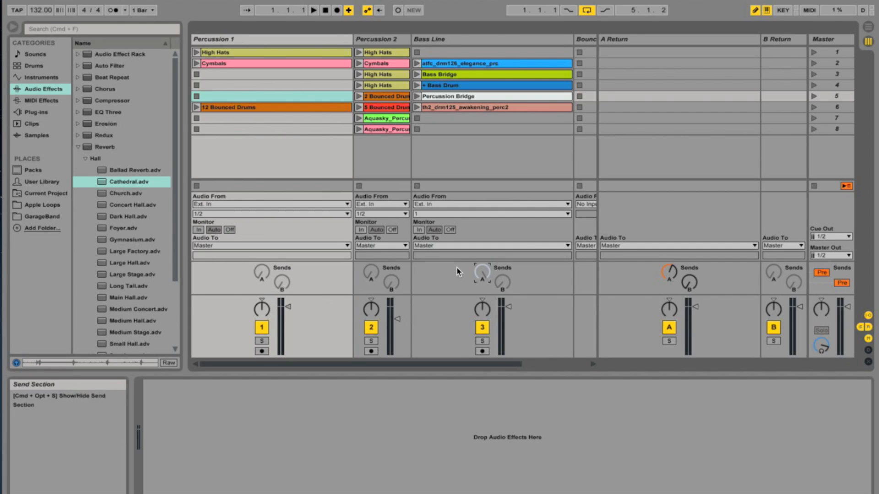
right_click(485, 273)
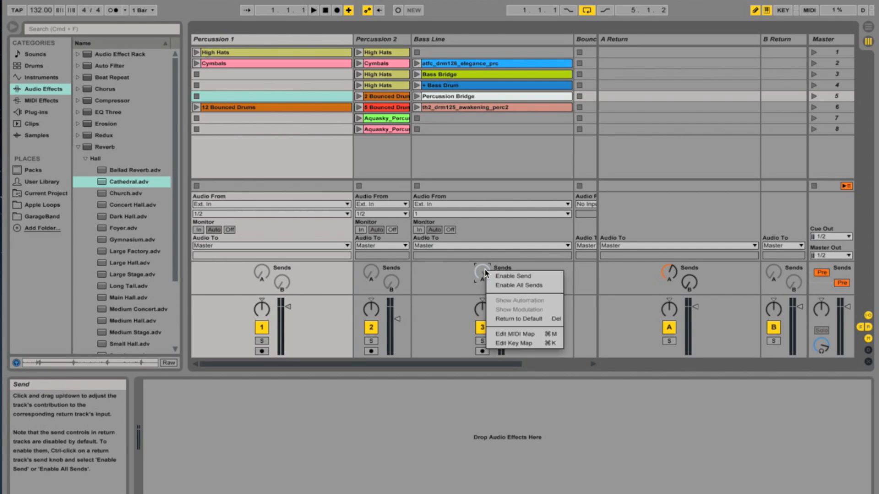
left_click(508, 285)
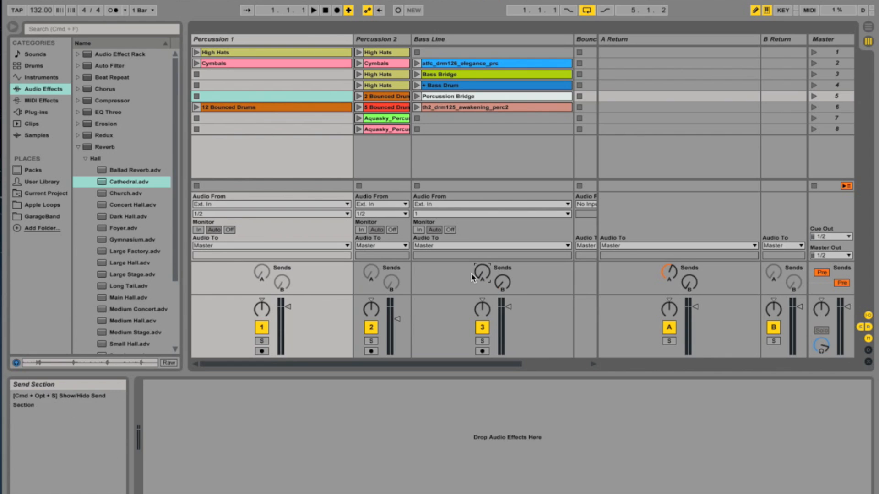
scroll(486, 279, "right", 2)
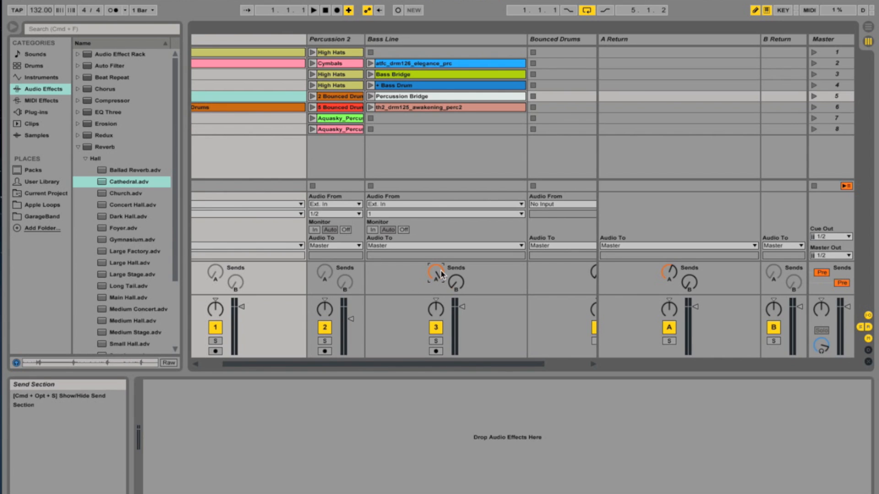
- Audition the th2_drm125_awakening_perc2 clip on the Bass Line track through send A, and stop it
left_click(371, 107)
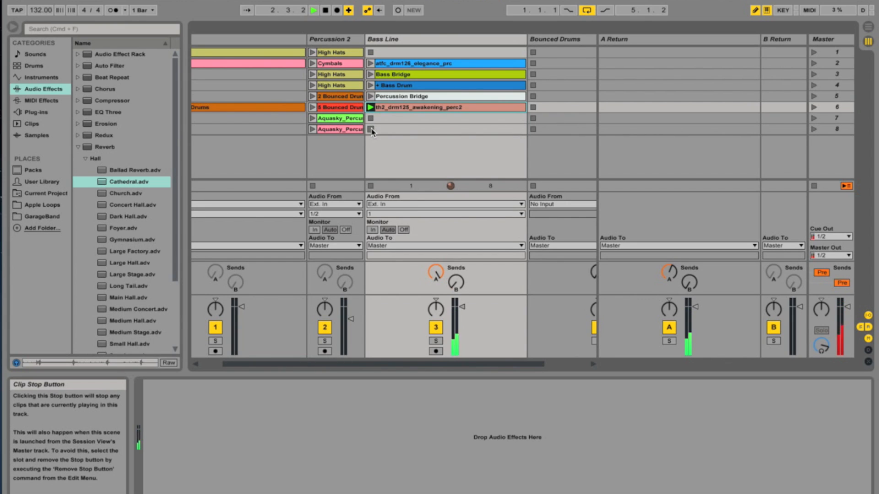
left_click(371, 129)
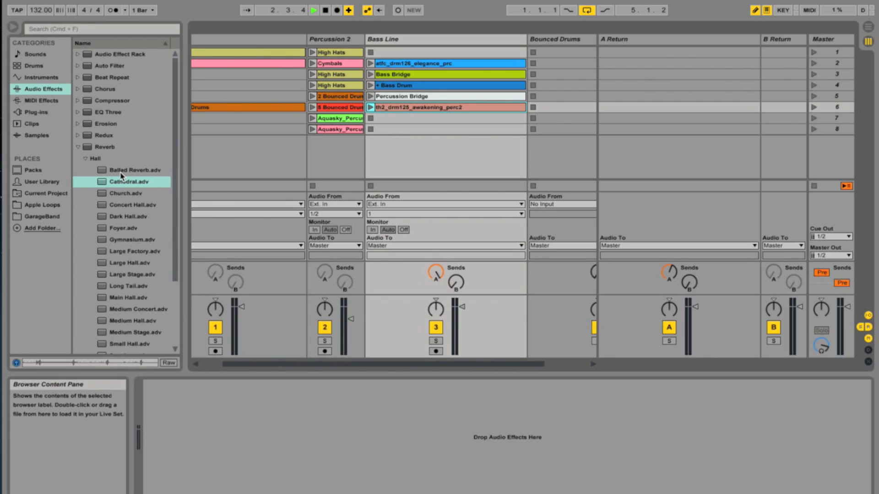
- Load the Cathedral hall reverb preset onto the A Return track
left_click_drag(103, 186, 560, 161)
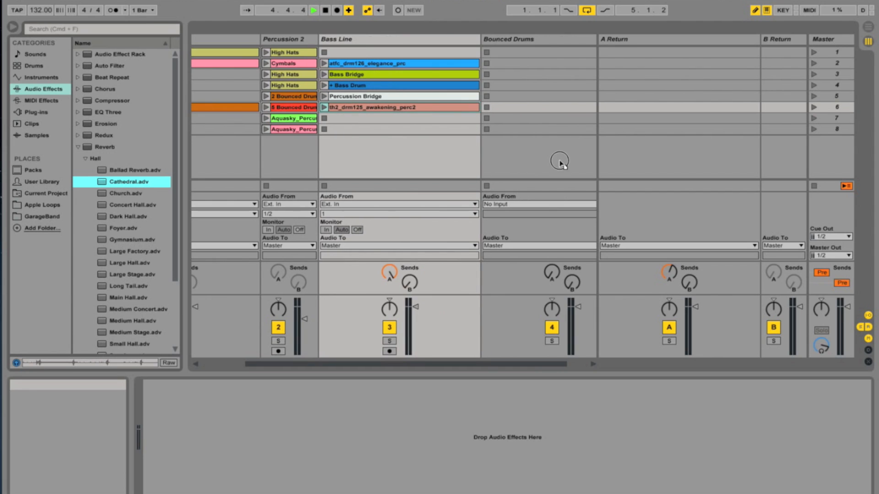
left_click_drag(626, 152, 666, 145)
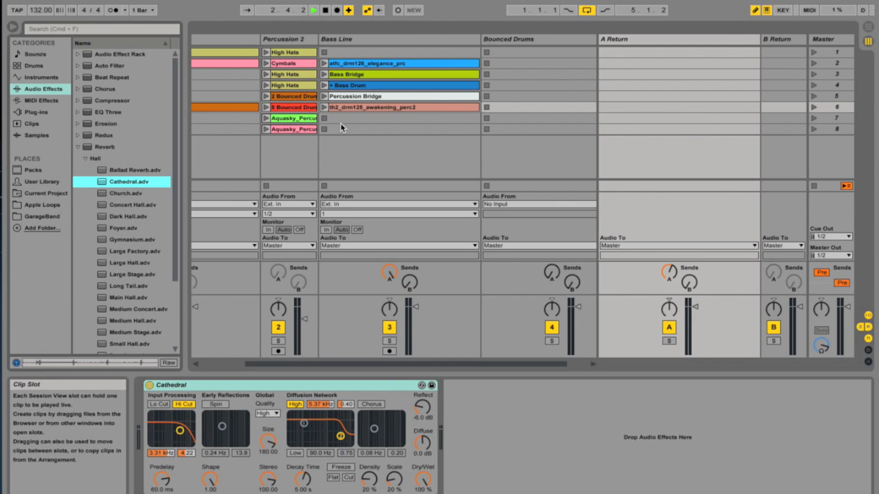
- Play the th2_drm125_awakening_perc2 clip with the A Return track soloed to hear only the reverb return
left_click(324, 107)
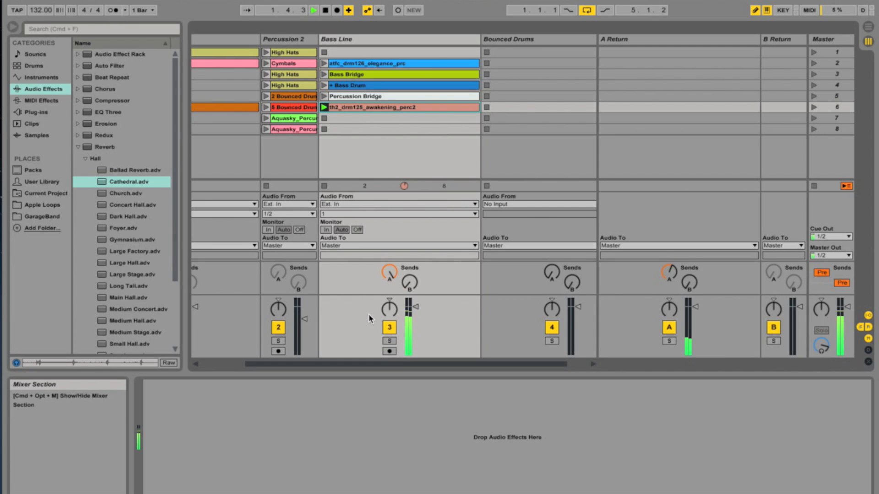
left_click(669, 342)
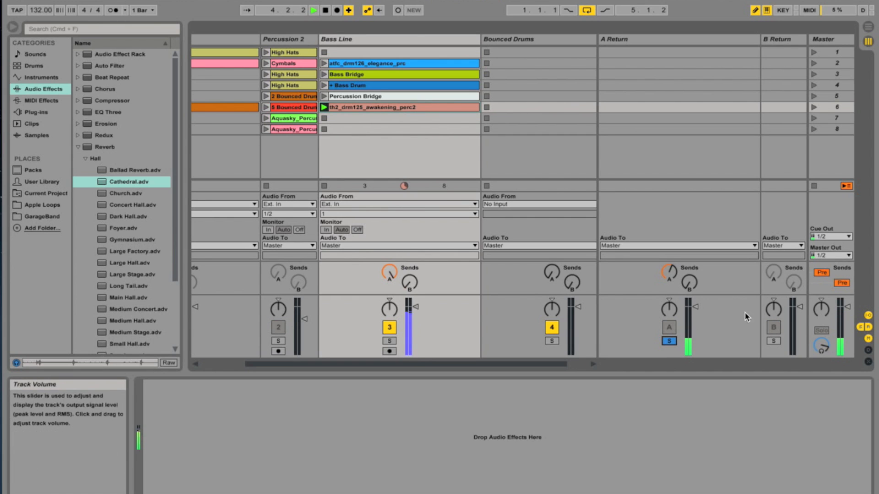
- Audition the Cathedral reverb's Dry/Wet mix on the A Return track at 0% and 60%, and set it back to 100%
left_click(659, 92)
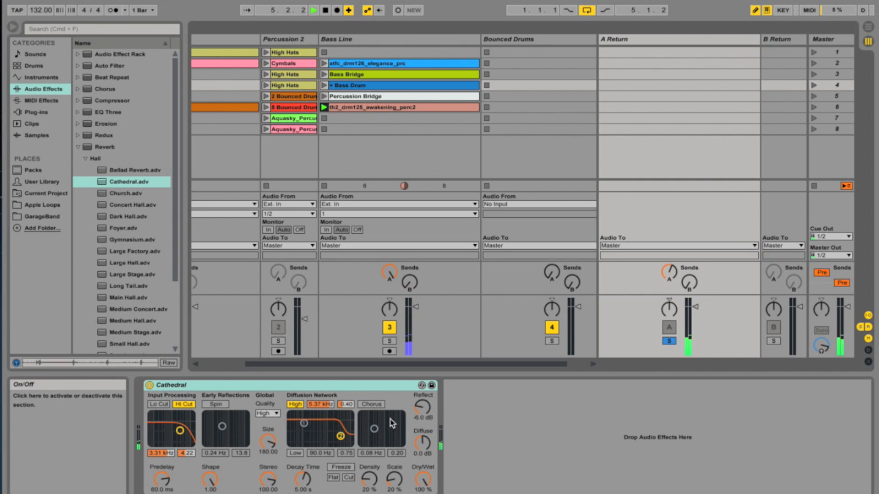
left_click(426, 479)
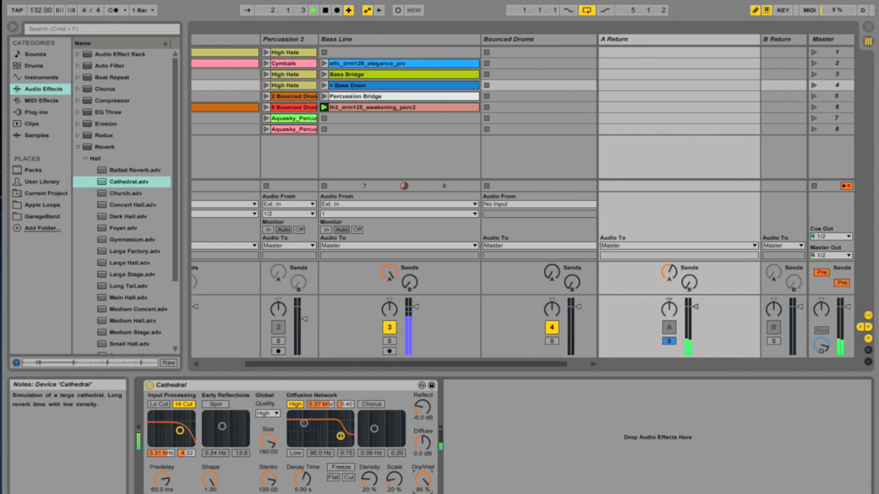
left_click_drag(426, 479, 426, 483)
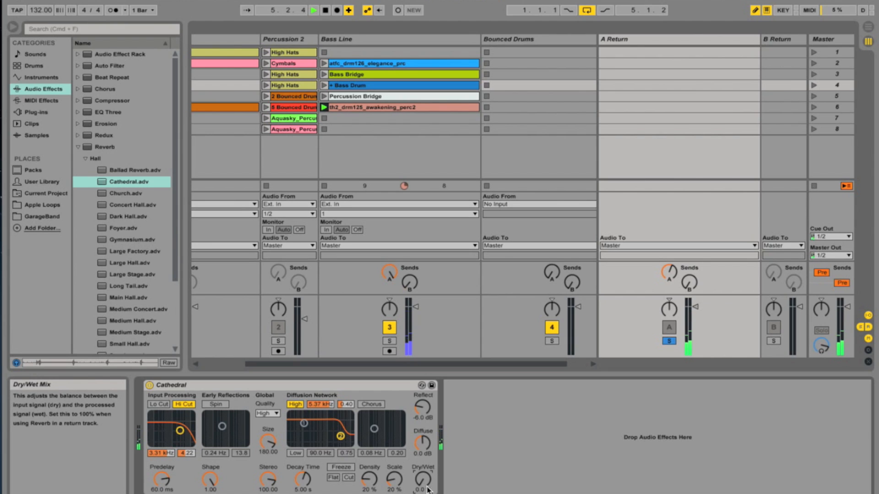
left_click_drag(427, 489, 427, 429)
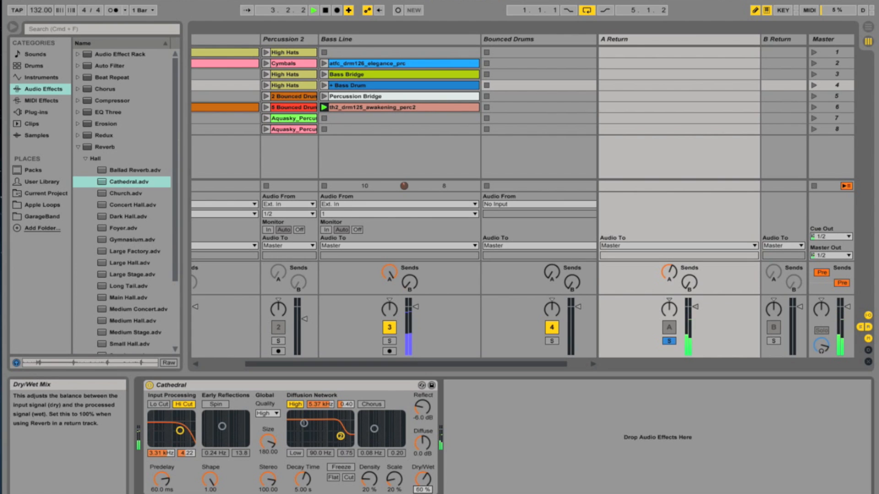
left_click_drag(422, 479, 423, 462)
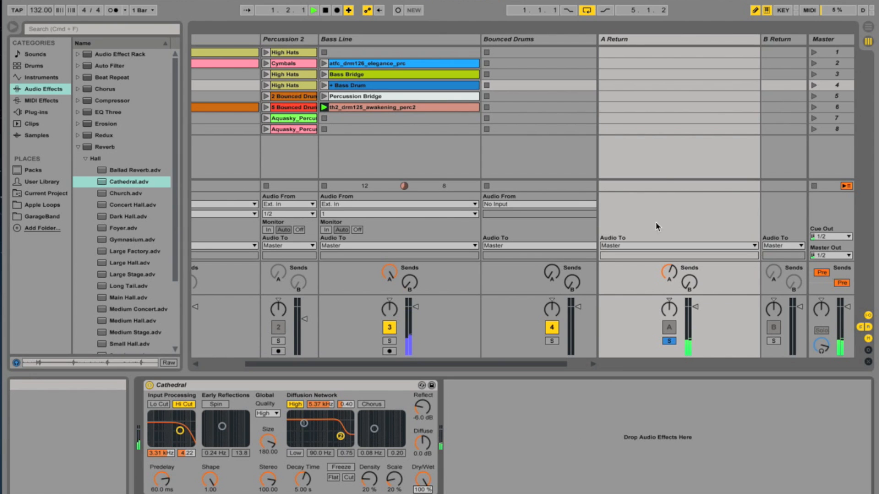
- Unsolo the A Return track and lower its volume to blend less reverb with the dry Bass Line signal
left_click(668, 341)
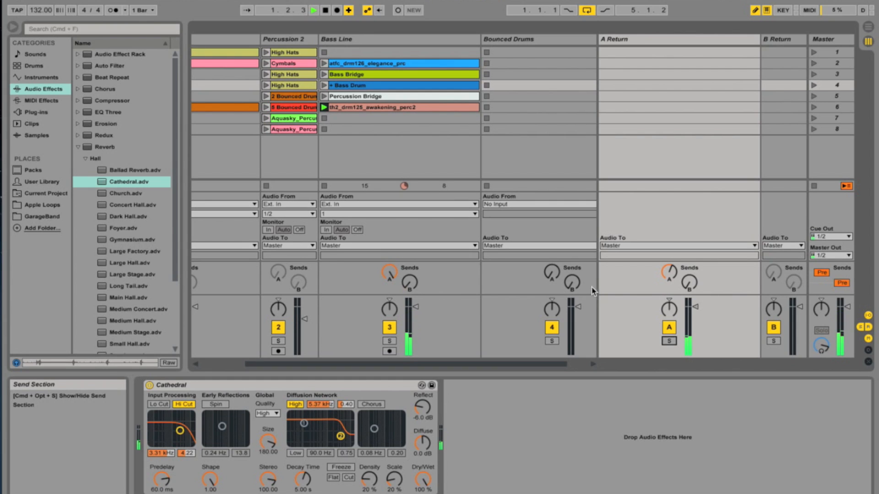
left_click_drag(697, 308, 697, 321)
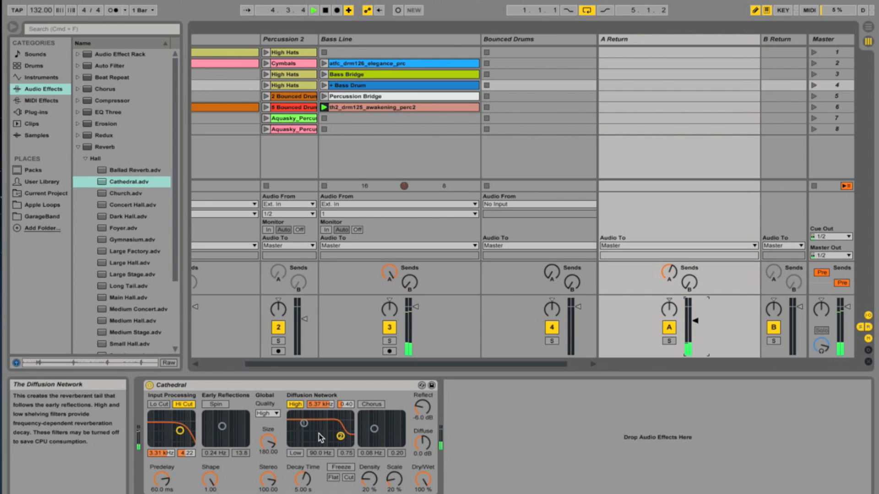